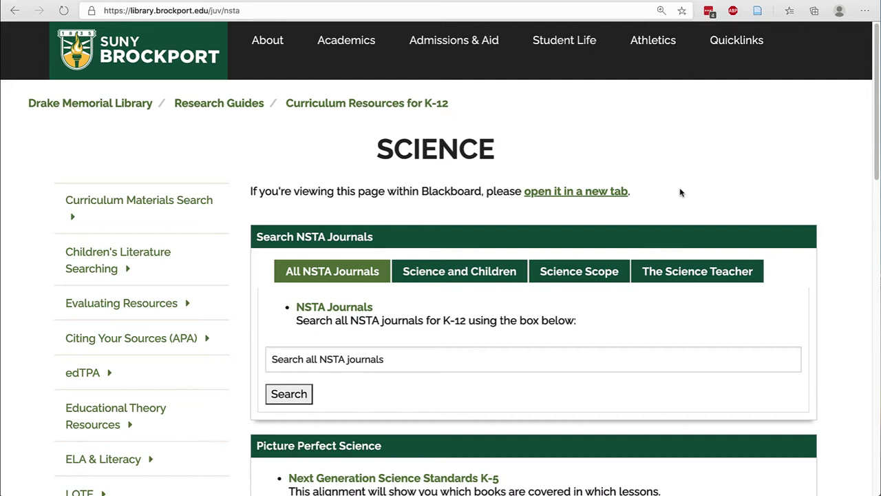
Cycle through the Science and Children, Science Scope and The Science Teacher links, ending on Science and Children
scroll(680, 192, "down", 1)
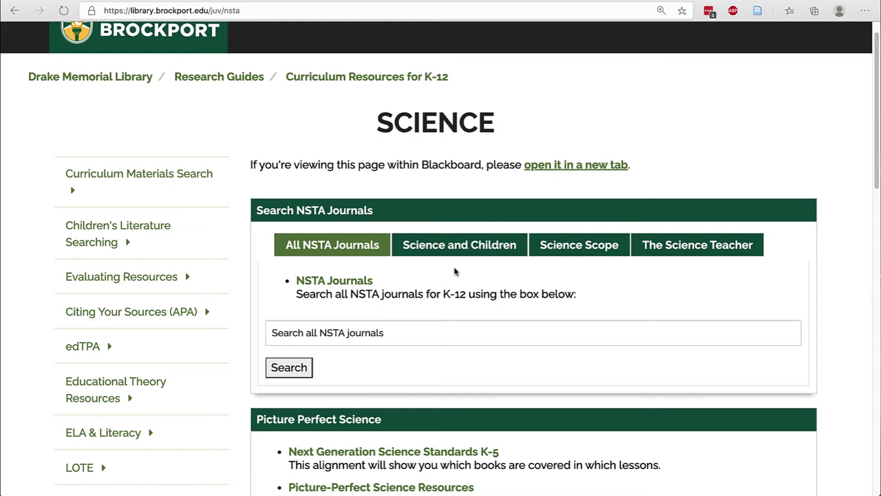
left_click(468, 257)
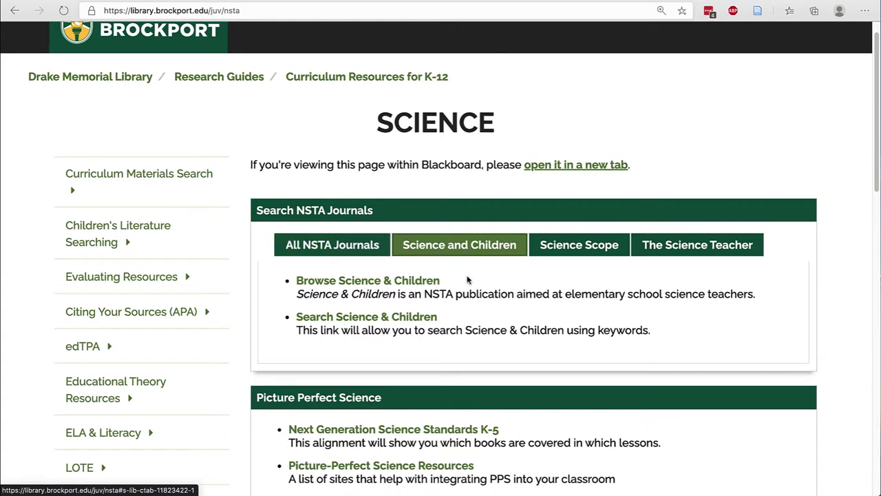
left_click(577, 251)
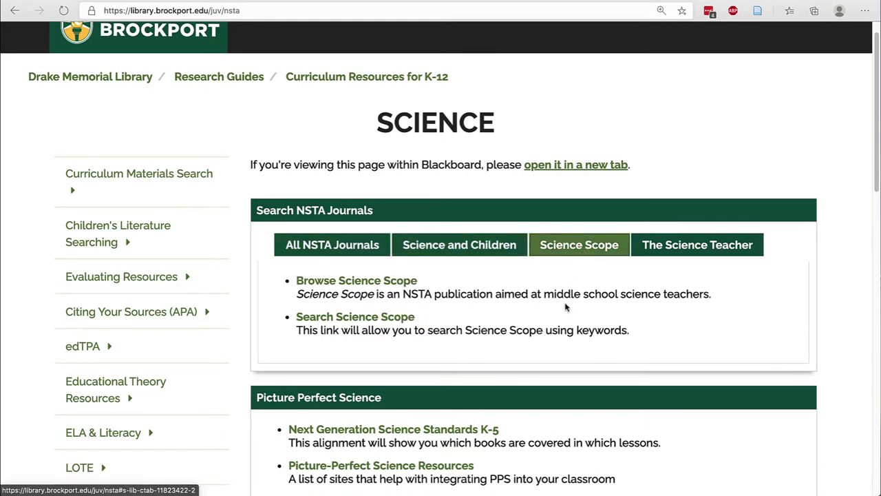
left_click(723, 251)
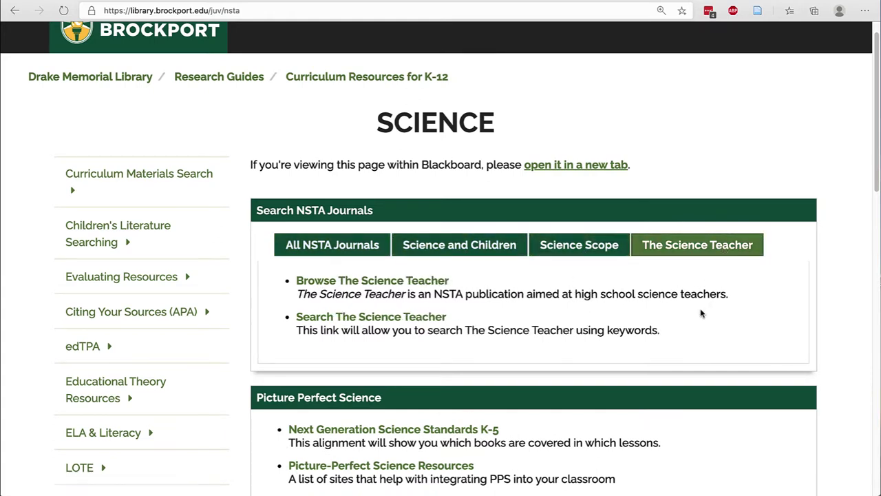
left_click(451, 259)
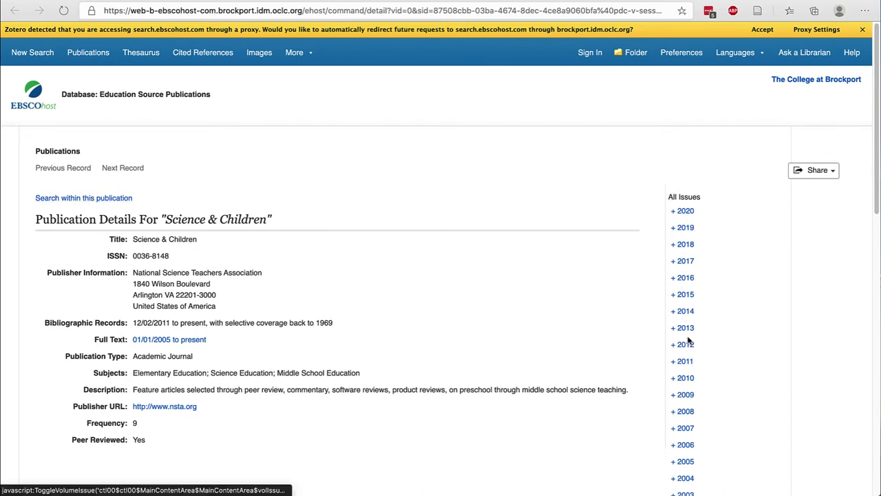
List the articles in the Jul/Aug 2020 issue of Science & Children from the 2020 issues
left_click(686, 212)
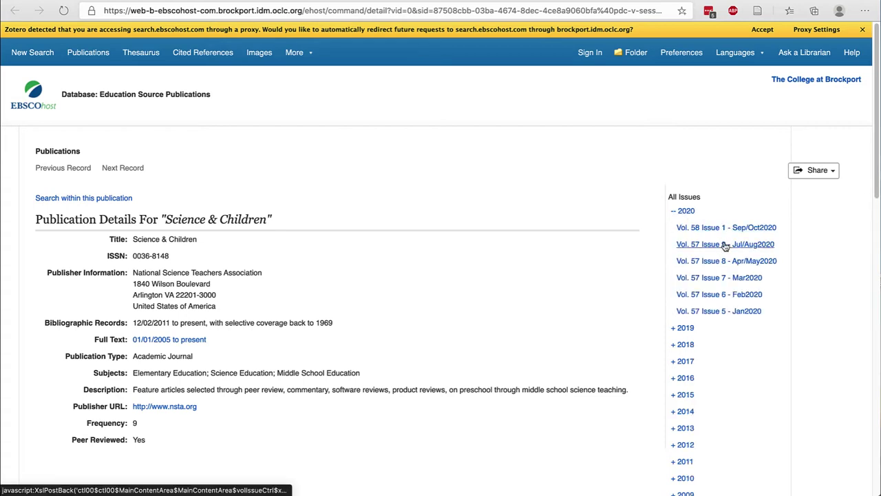
left_click(695, 261)
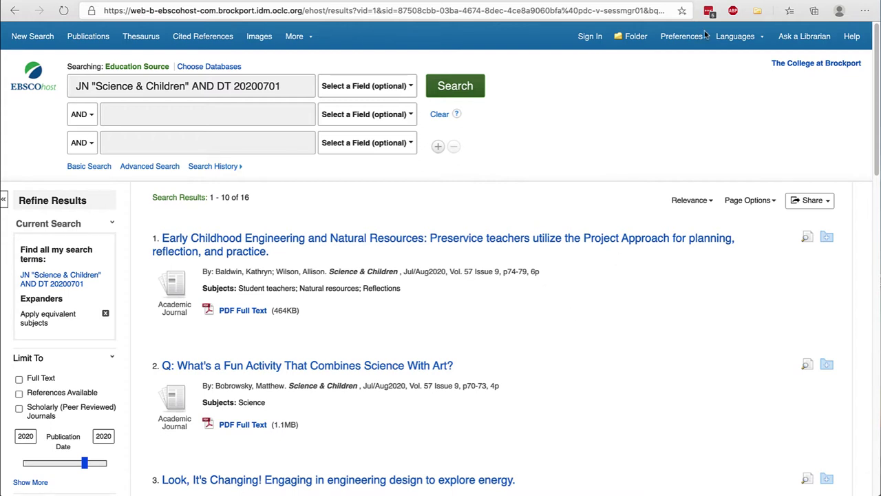
Search Science & Children articles with the added keywords 'living environment'
left_click(681, 3)
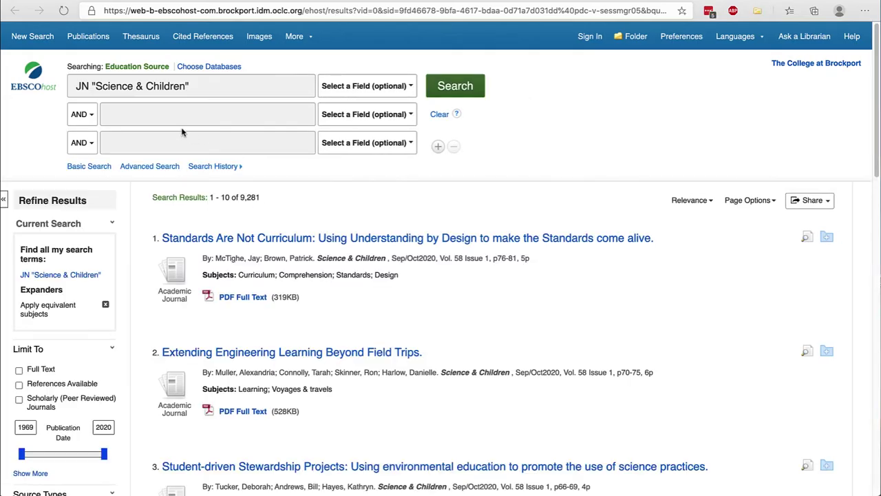
left_click(183, 118)
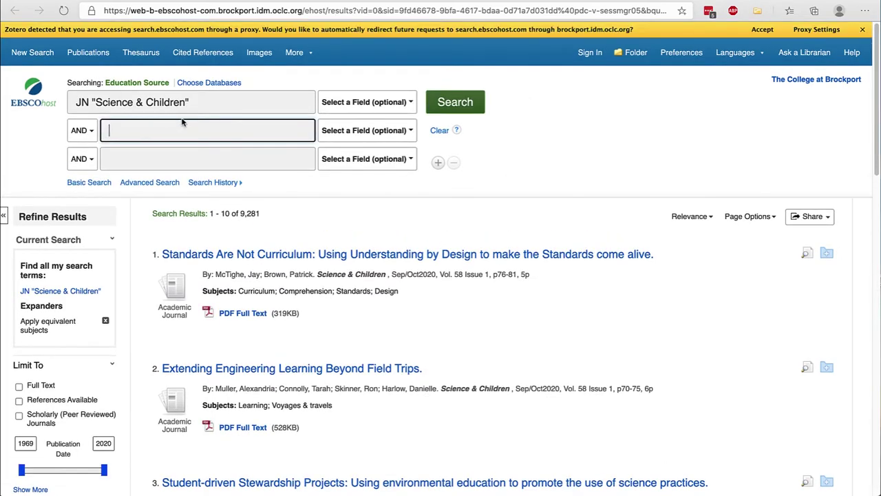
type("living environment")
key("Return")
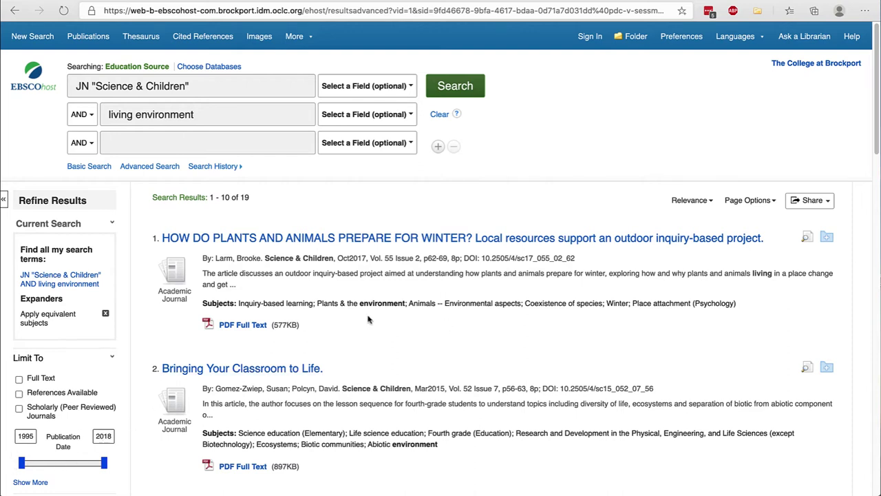
Open 'How Do Plants and Animals Prepare for Winter?' and its PDF, then select its permalink
left_click(347, 241)
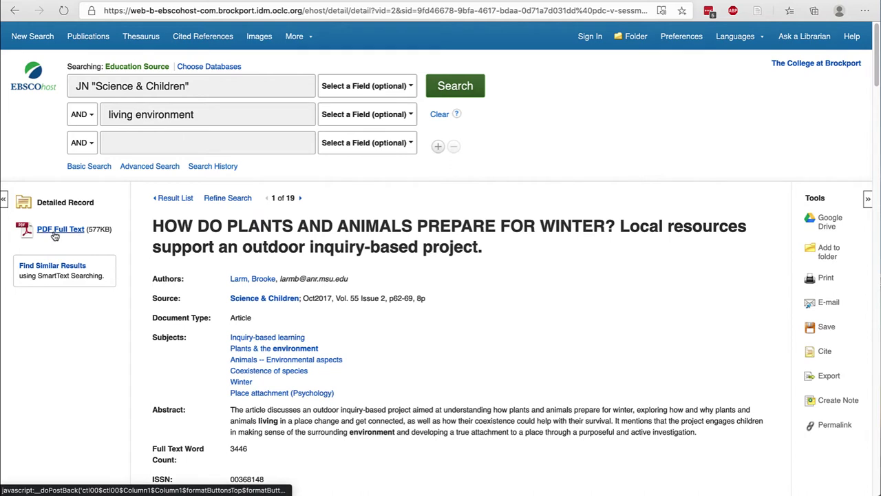
left_click(55, 231)
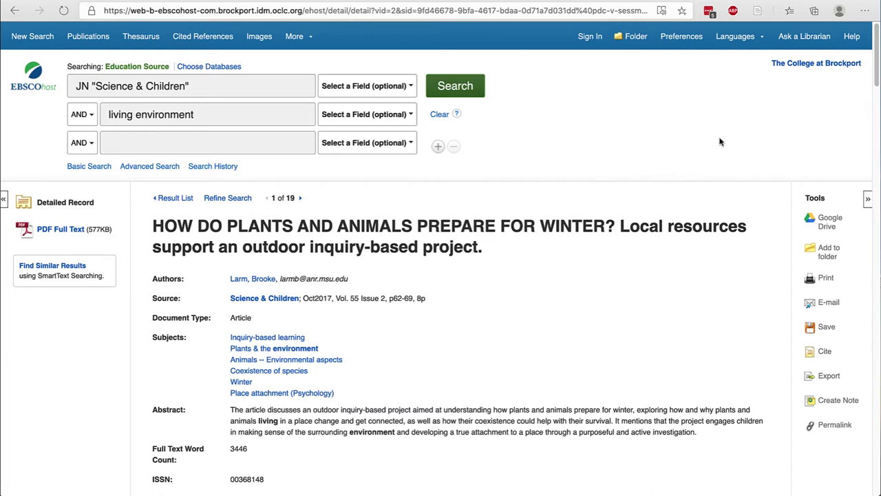
left_click(834, 425)
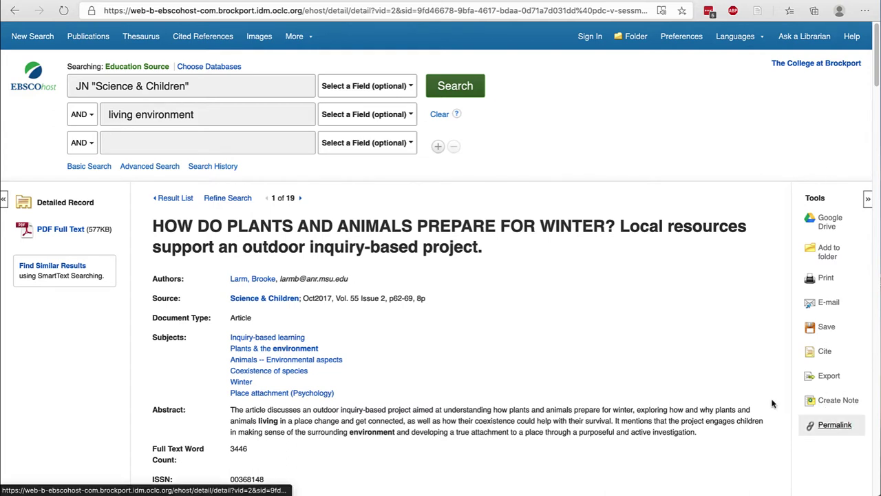
left_click(622, 226)
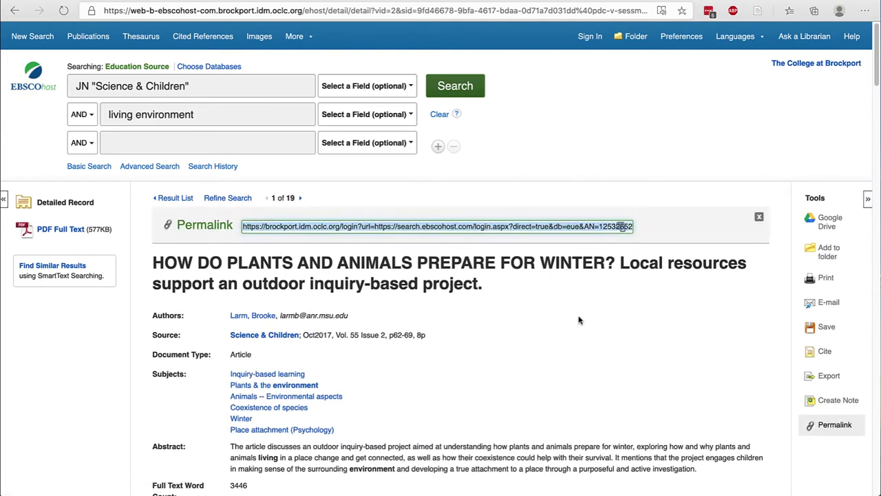
left_click(759, 217)
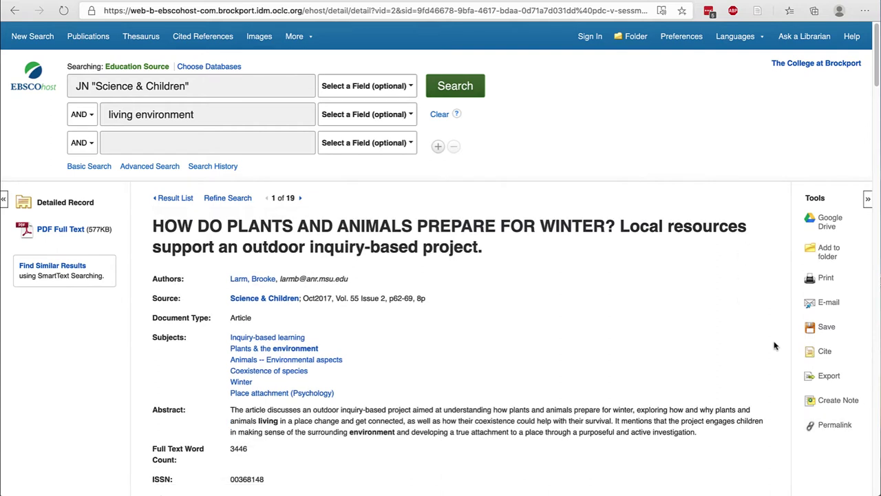
Show the article's ready-made citations and check the APA format entry
left_click(826, 352)
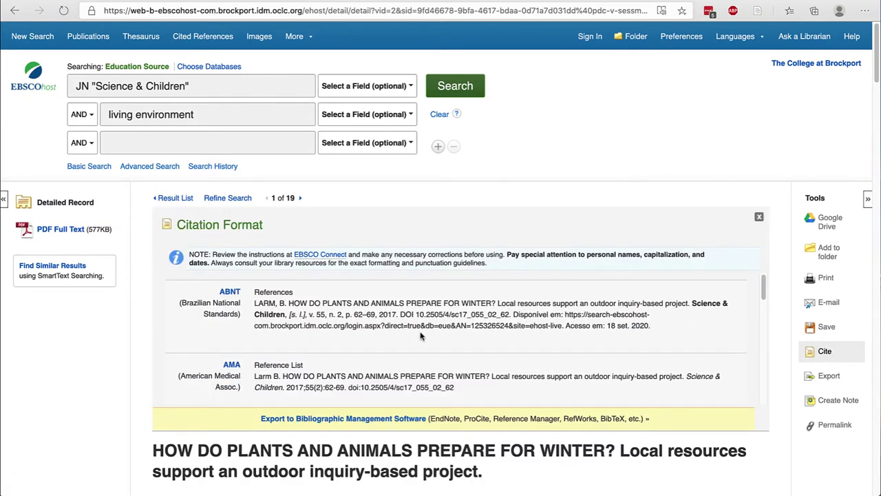
scroll(415, 335, "down", 3)
scroll(415, 336, "up", 1)
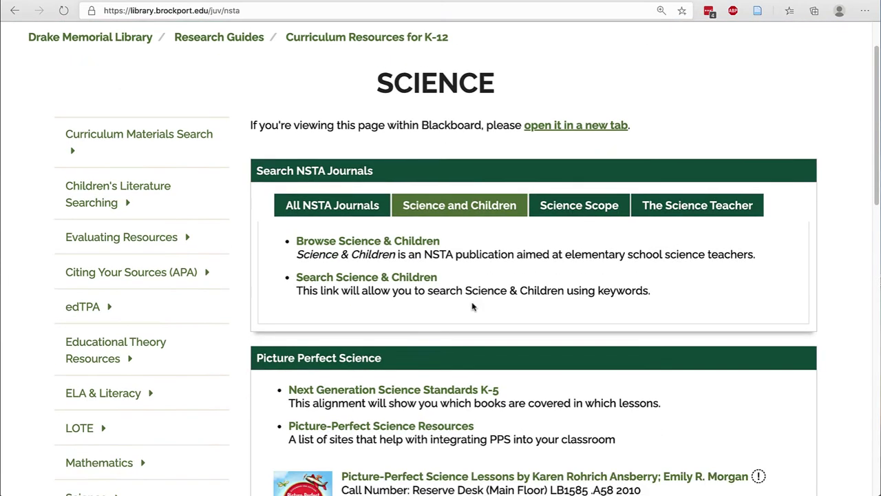
Scroll down the Science guide to the Picture Perfect Science book list
scroll(472, 306, "down", 2)
scroll(472, 307, "down", 5)
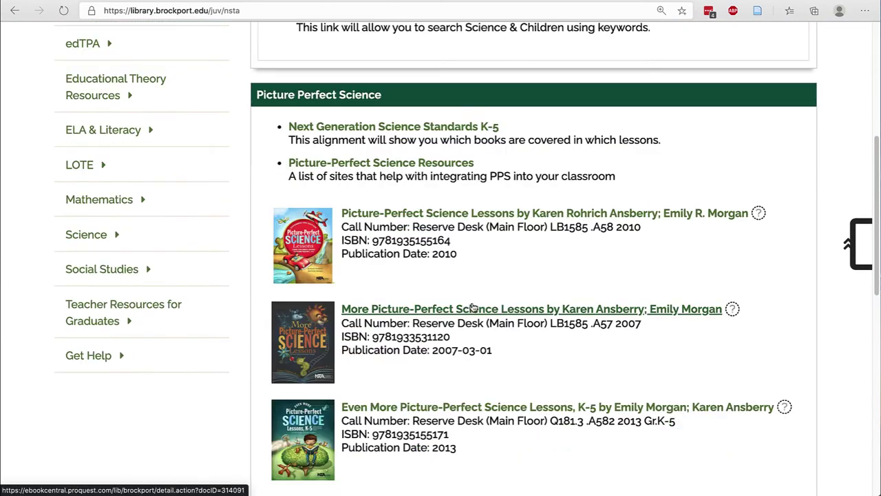
scroll(473, 307, "down", 1)
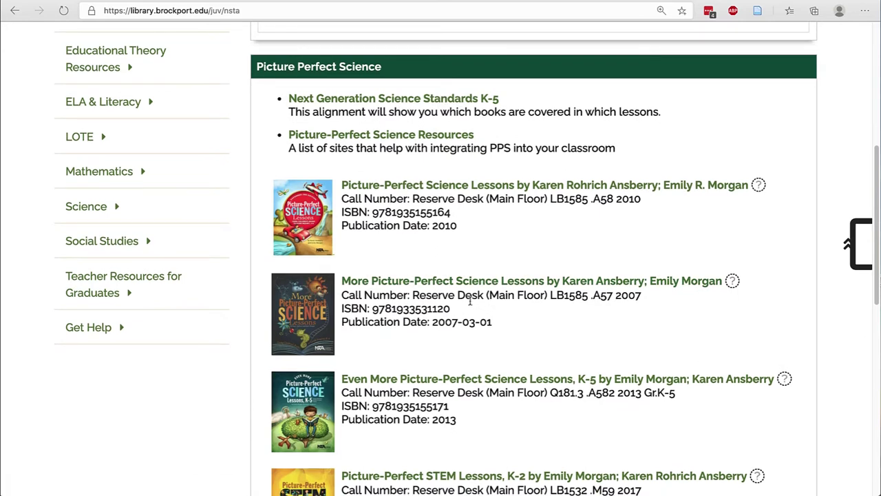
scroll(499, 338, "down", 2)
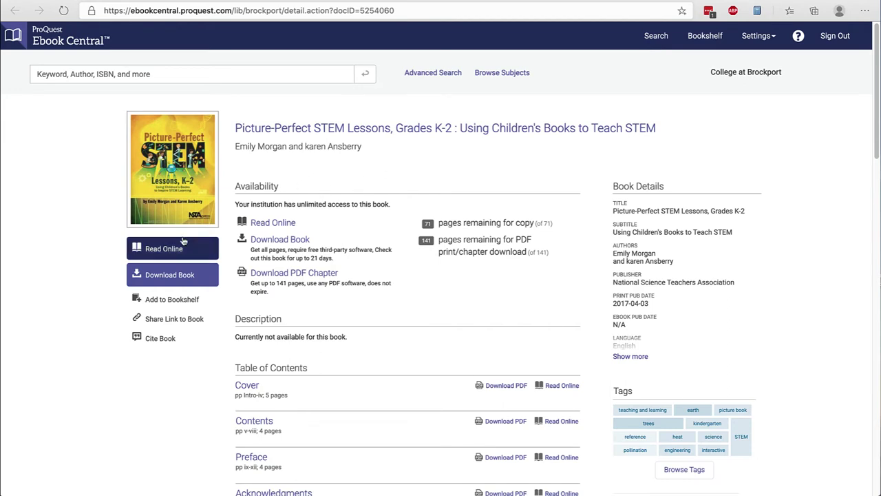
Open chapter 6, 'The Handiest Things', from the table of contents in the reader
scroll(350, 296, "down", 1)
scroll(350, 296, "down", 3)
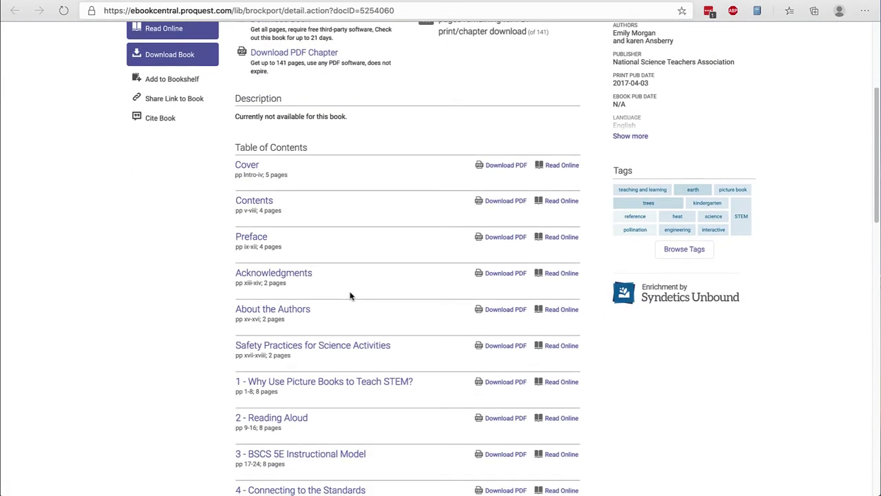
scroll(351, 296, "down", 2)
scroll(353, 296, "down", 1)
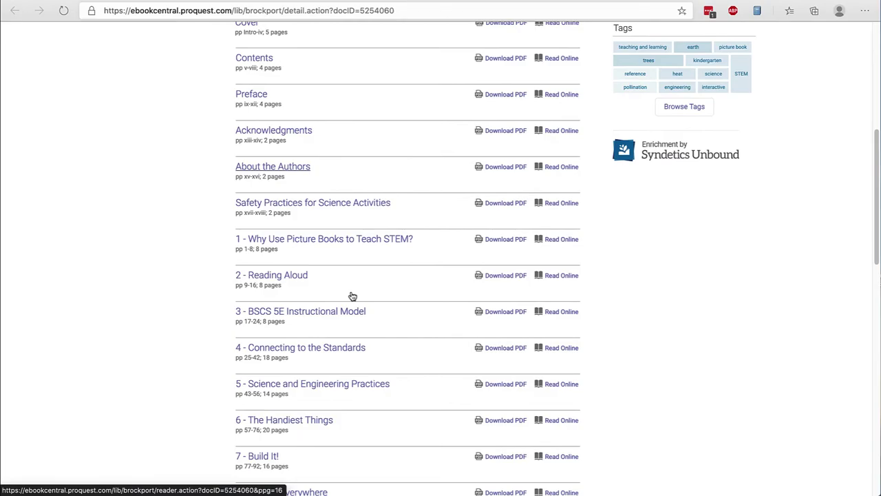
left_click(345, 462)
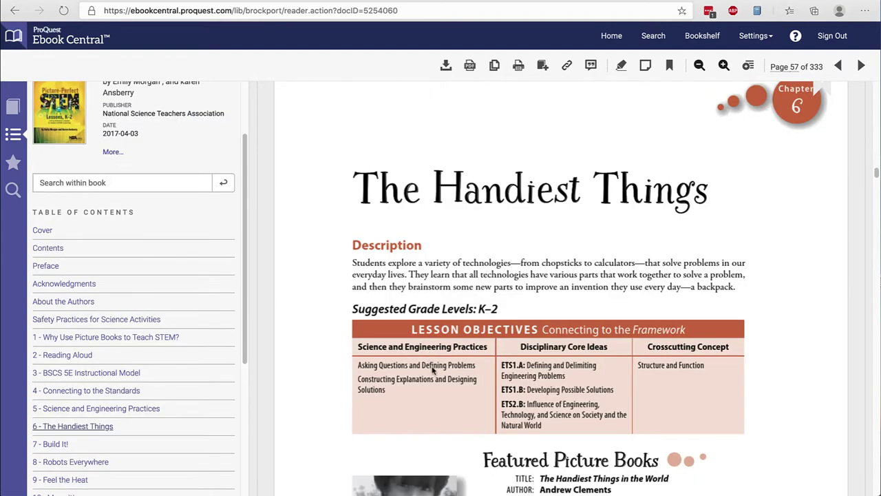
Select the featured picture book title 'The Handiest Things in the World'
scroll(432, 370, "down", 2)
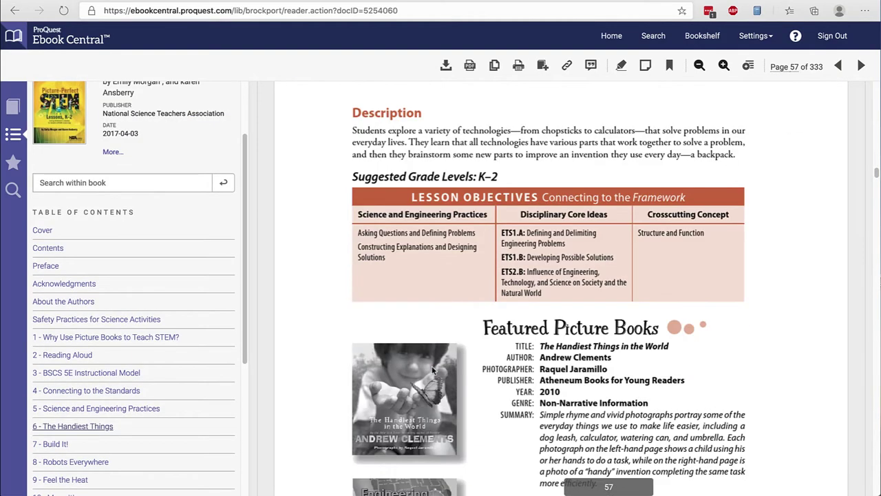
scroll(432, 370, "down", 2)
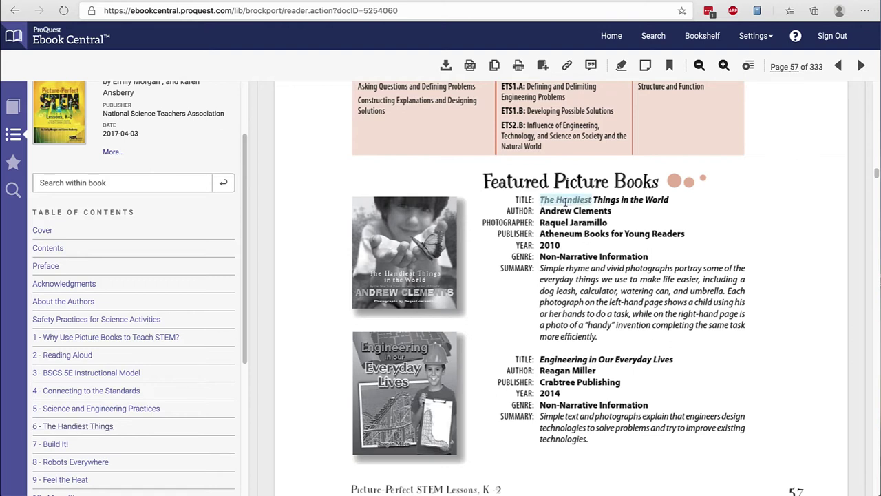
left_click_drag(577, 200, 661, 202)
double_click(659, 202)
left_click(544, 205)
left_click_drag(544, 205, 668, 201)
Copy the title with its citation and select just the title in the Copy dialog
left_click(513, 178)
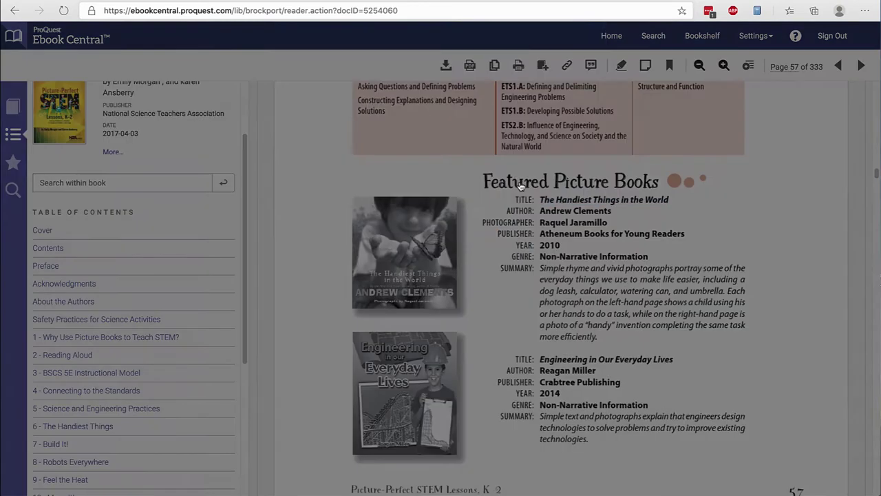
left_click(437, 156)
left_click_drag(290, 86, 419, 84)
key("ctrl+c")
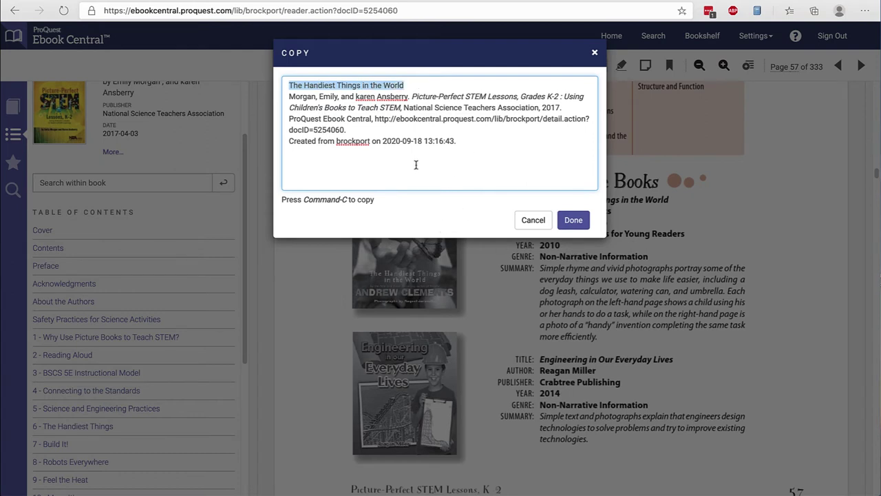
Close the Copy dialog and scroll back to the top of the guide page
left_click(580, 223)
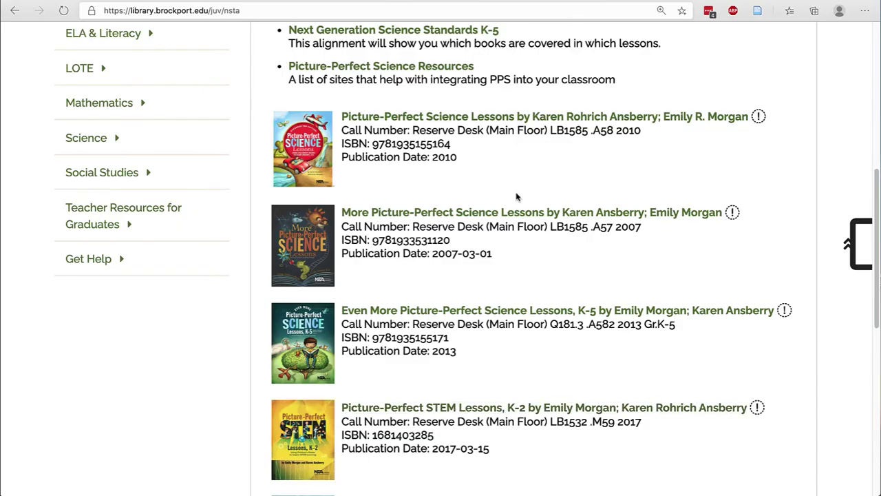
scroll(517, 197, "up", 10)
Paste 'The Handiest Things in the World' into the Curriculum Materials JUV keyword search
left_click(210, 198)
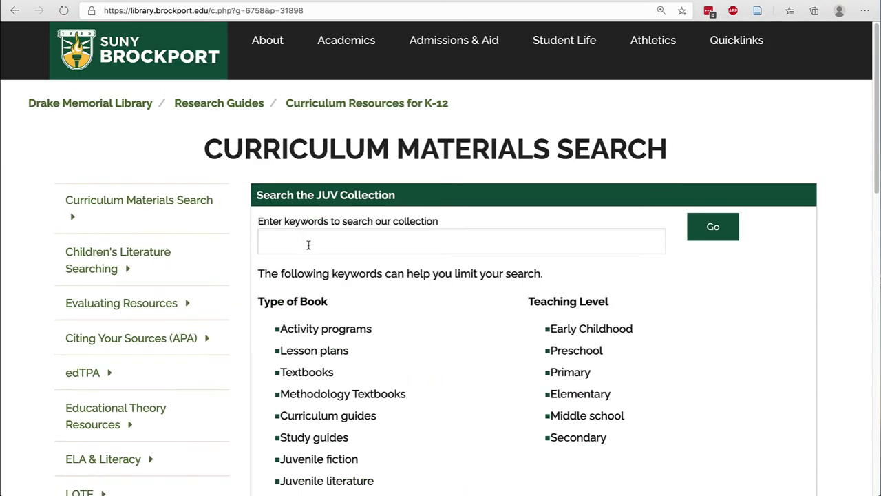
left_click(308, 245)
key("ctrl+v")
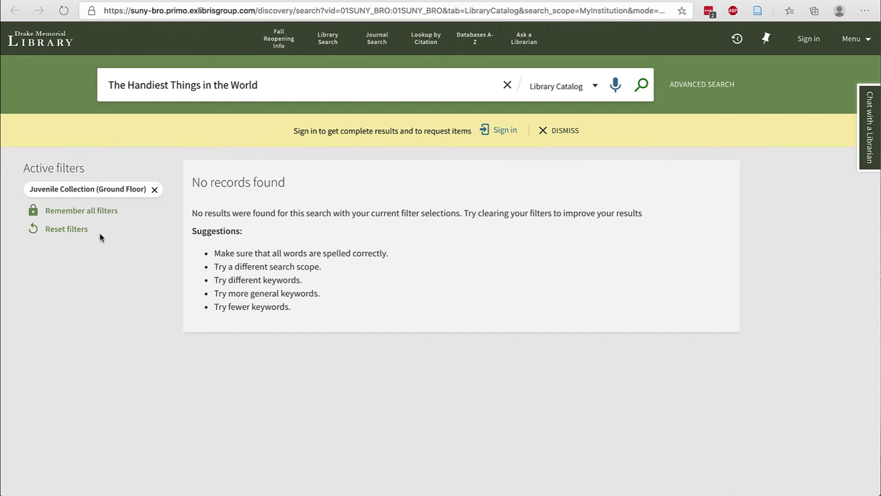
Clear the juvenile filter, open The handiest things in the world, sign in, and request it
left_click(76, 229)
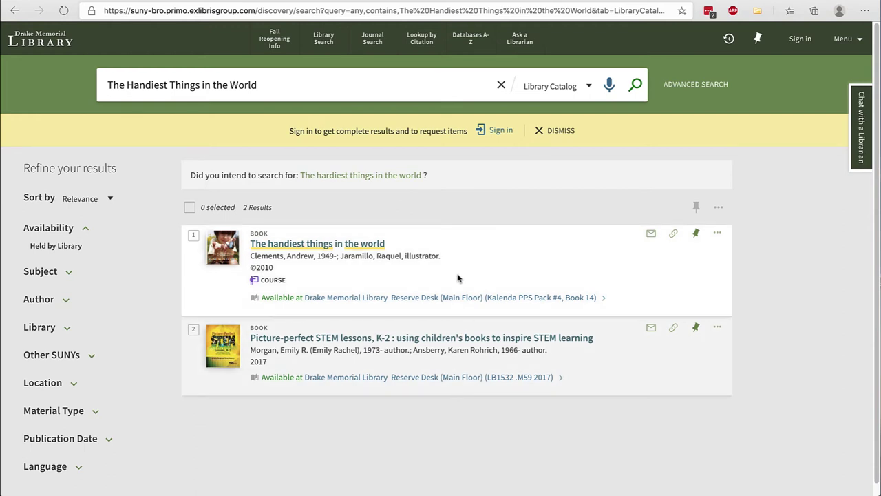
left_click(345, 244)
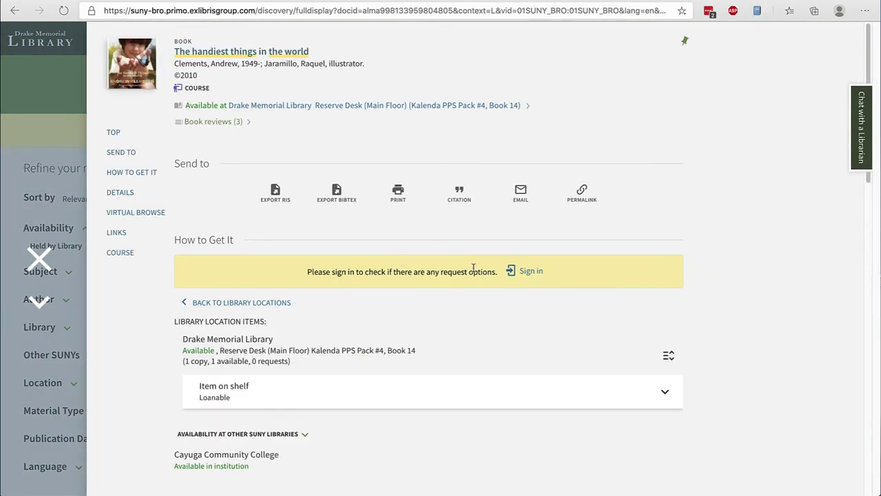
left_click(537, 279)
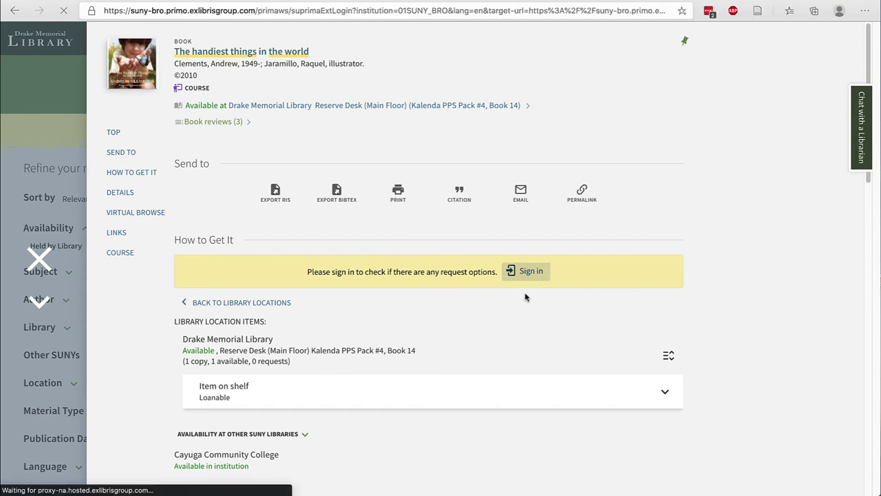
scroll(483, 354, "down", 1)
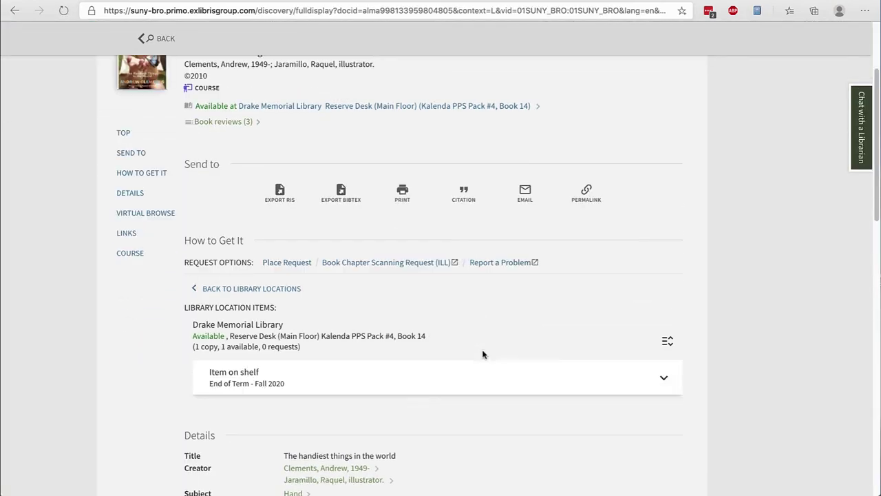
left_click(280, 268)
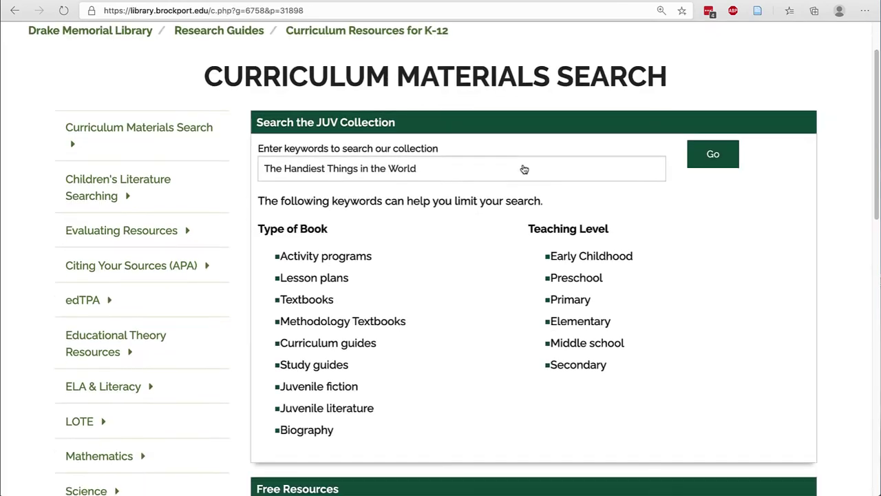
Search WorldCat under Search Beyond Drake for the pasted title The Handiest Things in the World
scroll(523, 168, "down", 5)
scroll(523, 169, "down", 8)
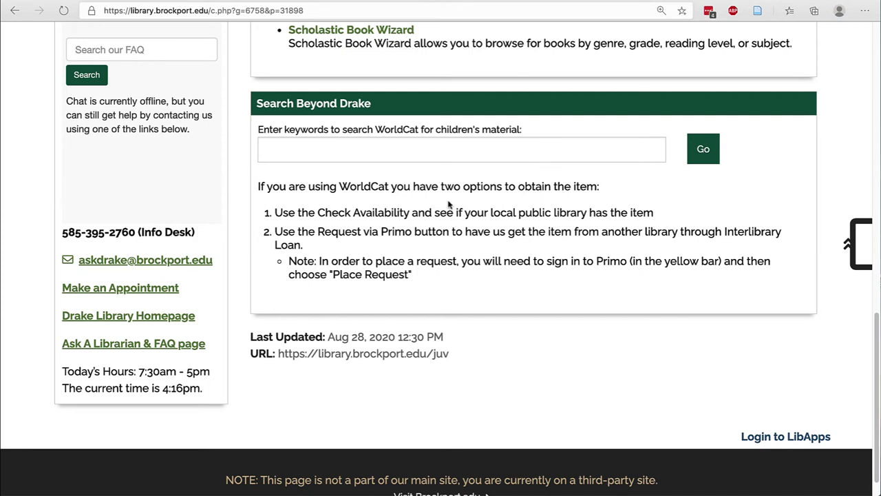
key("super+v")
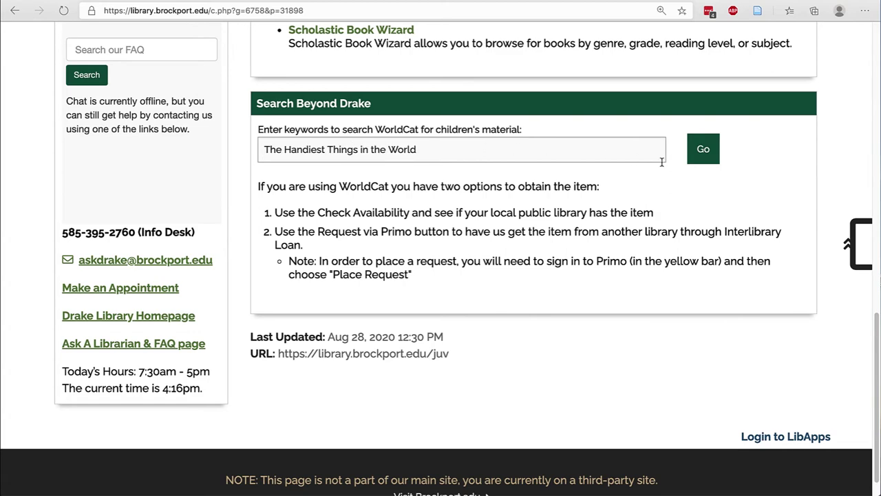
left_click(700, 151)
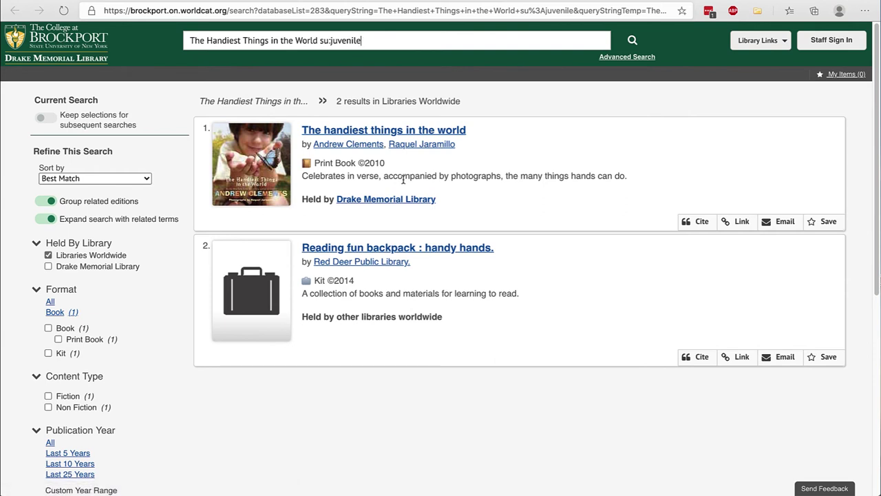
Open the first WorldCat result's details and review the libraries holding the book
left_click(447, 134)
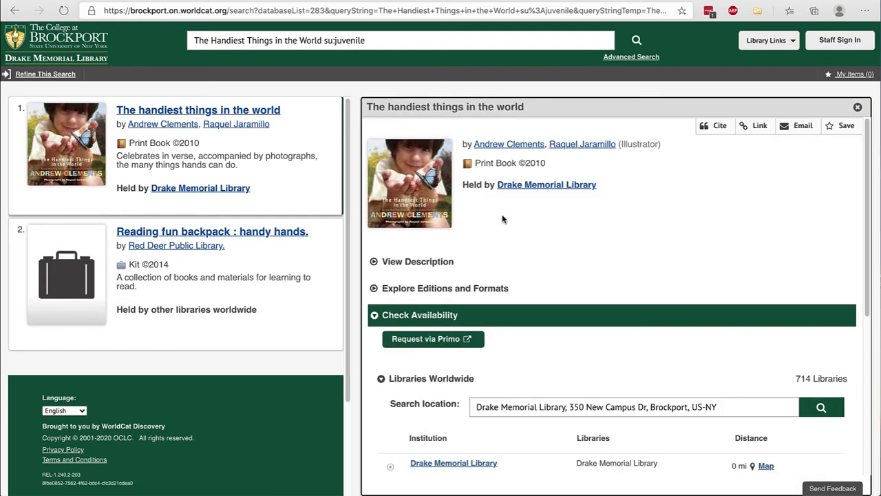
scroll(503, 219, "down", 2)
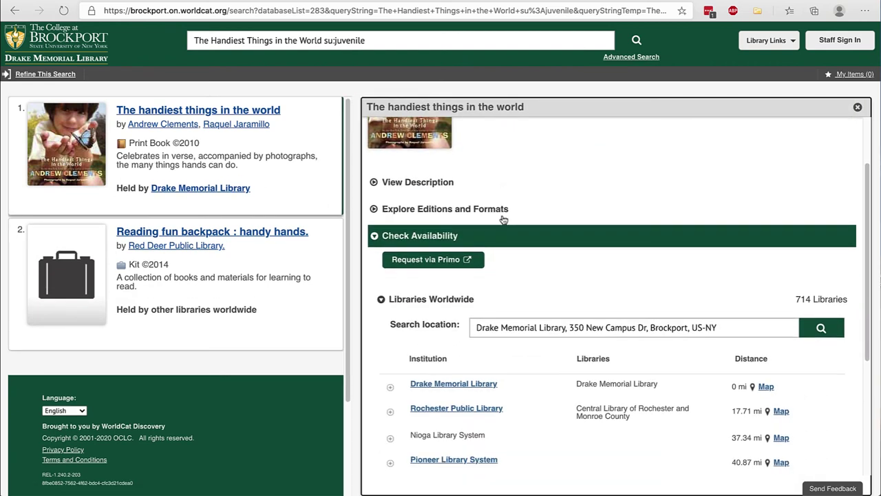
scroll(582, 268, "down", 1)
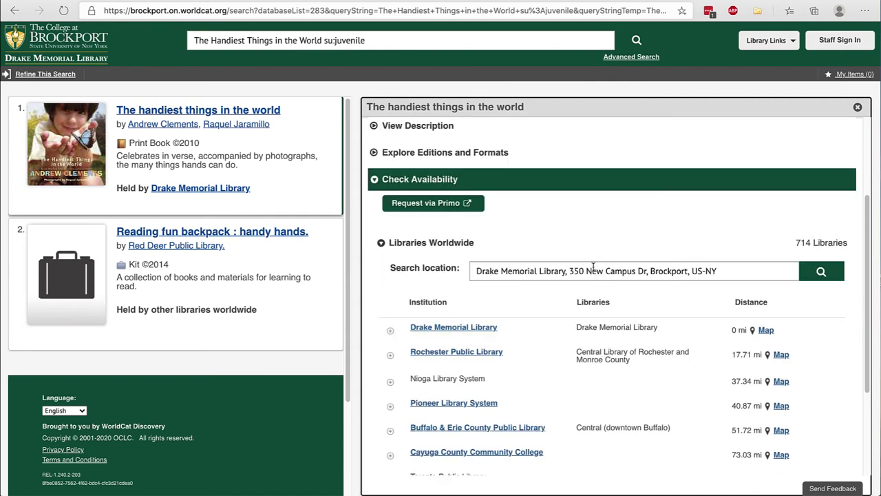
scroll(532, 362, "down", 1)
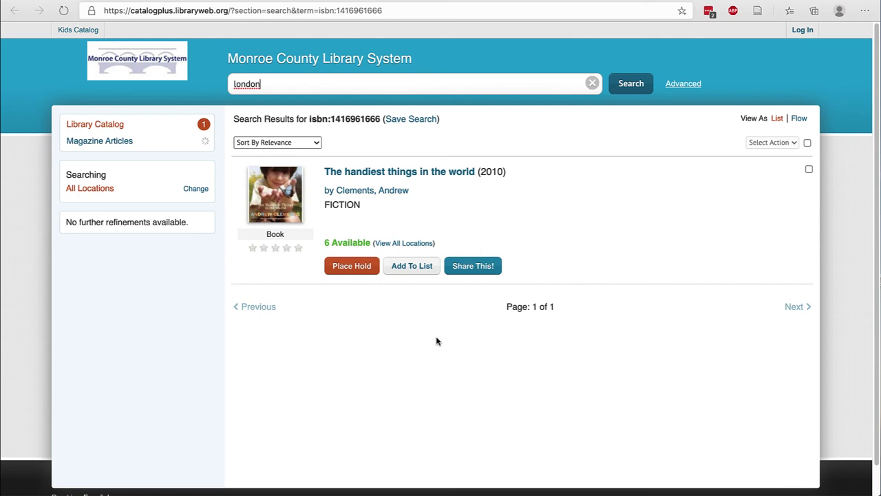
View all Monroe County branch locations for the book and review each copy's shelf status
left_click(418, 243)
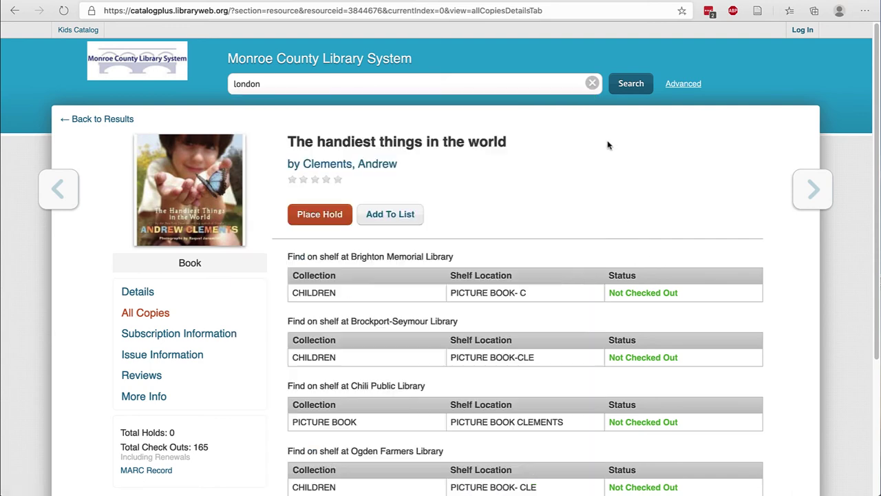
scroll(523, 296, "down", 3)
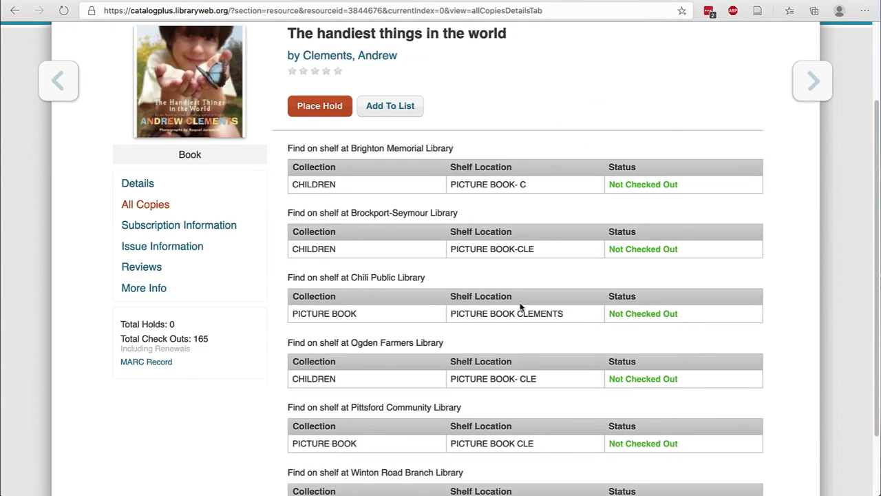
scroll(530, 420, "down", 2)
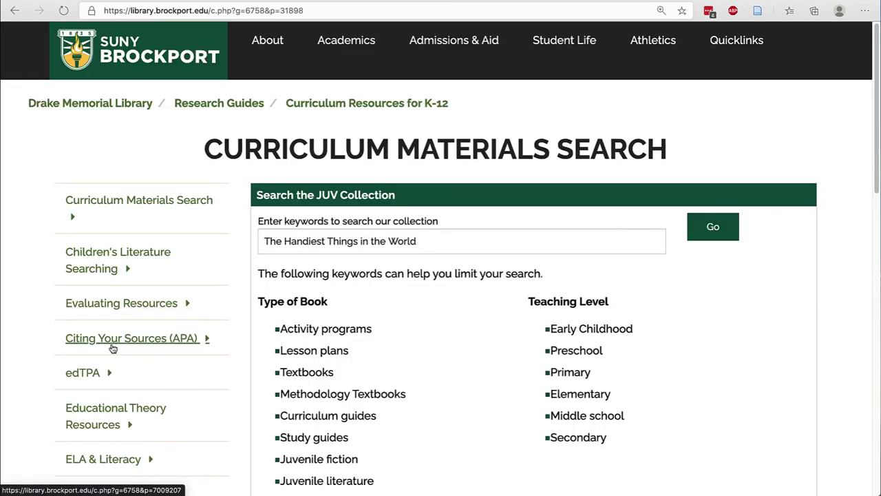
Open Citing Your Sources (APA) and scroll down to Popular Citations for Education Courses
left_click(113, 349)
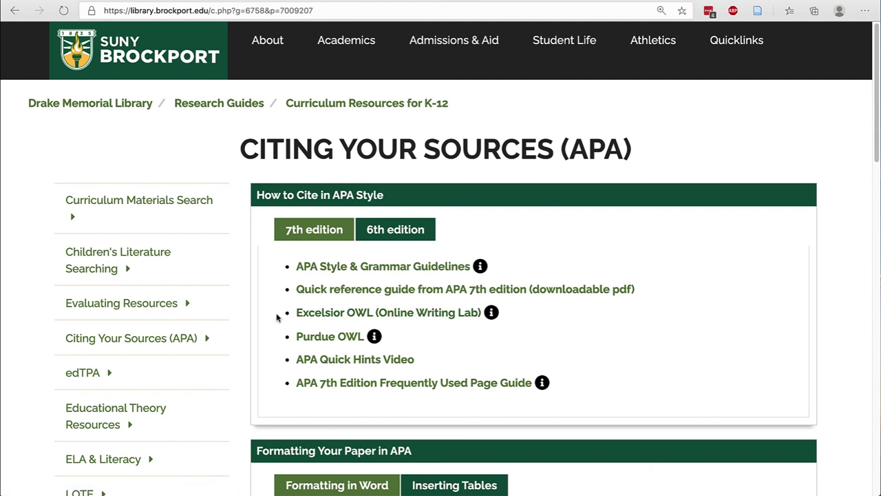
scroll(276, 317, "down", 4)
scroll(272, 338, "up", 3)
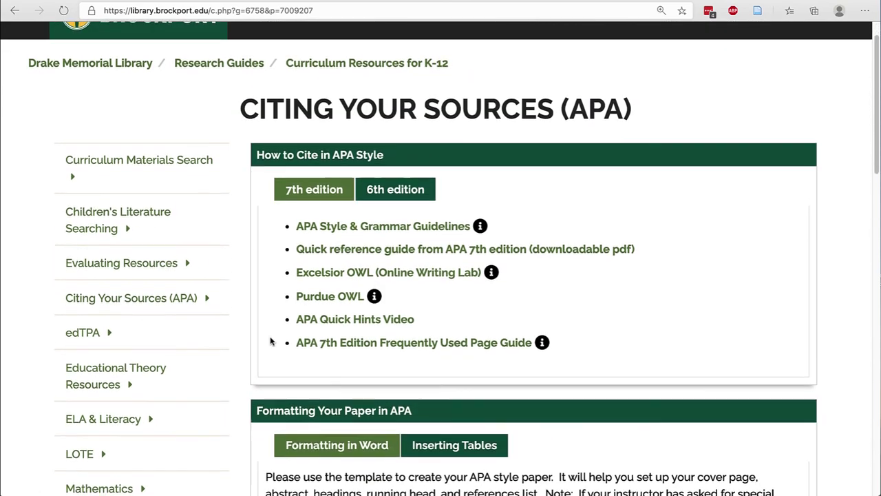
scroll(271, 341, "down", 5)
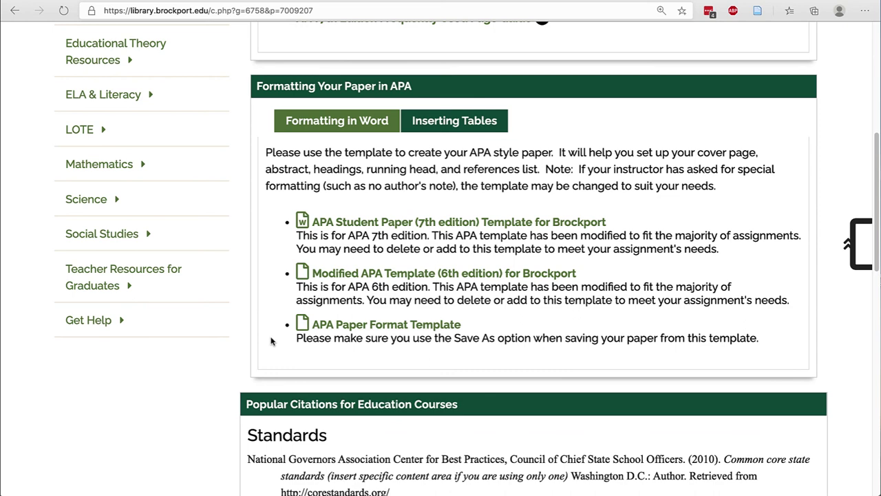
scroll(270, 341, "down", 2)
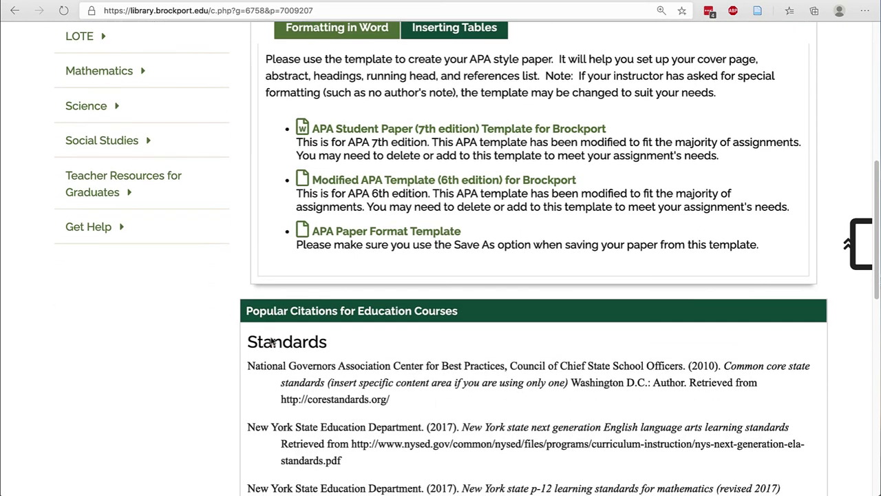
scroll(271, 341, "down", 2)
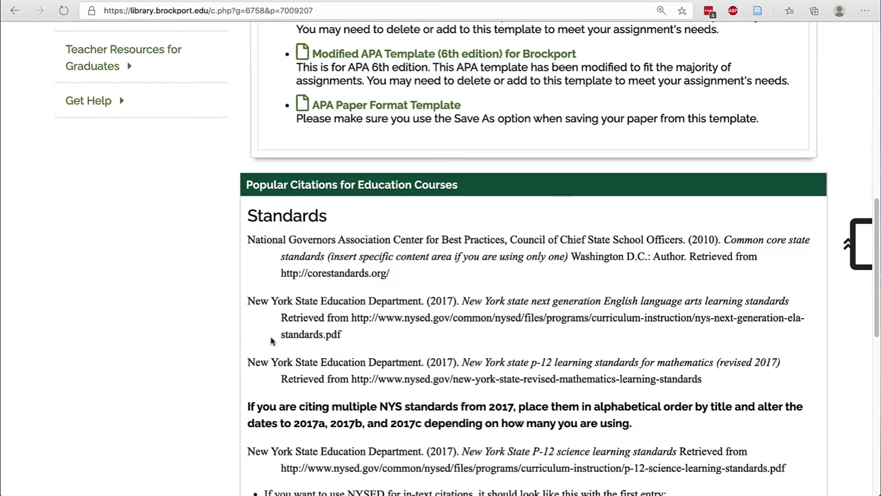
scroll(271, 341, "down", 1)
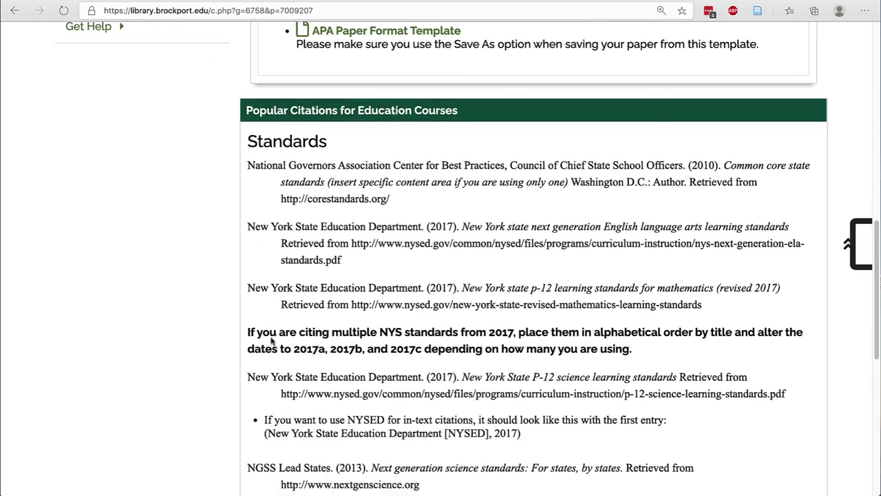
scroll(271, 340, "down", 1)
scroll(271, 341, "down", 1)
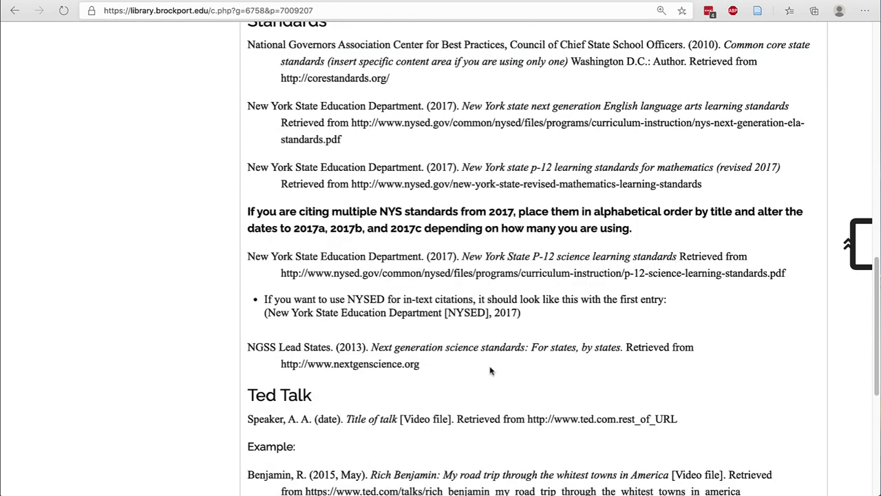
left_click_drag(424, 365, 236, 358)
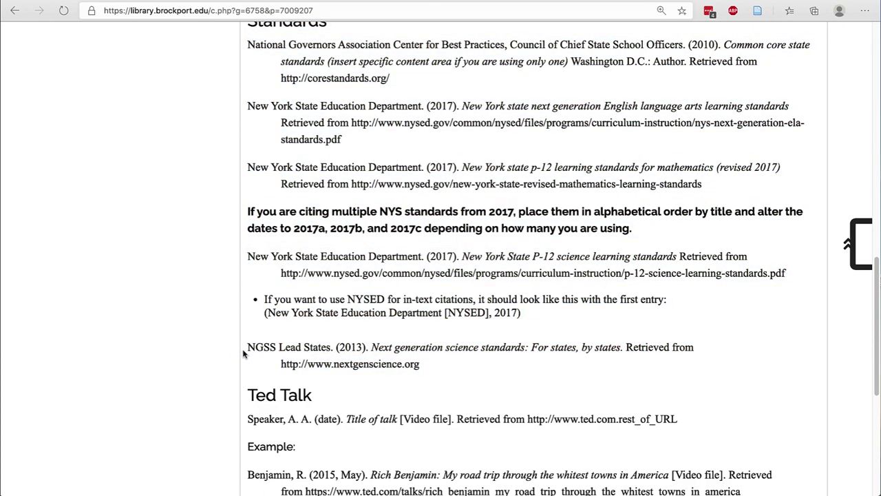